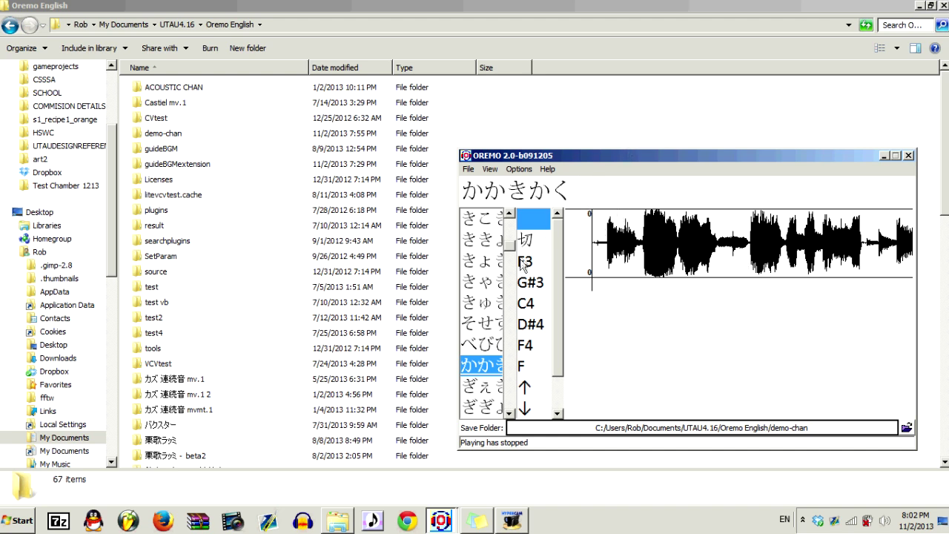
Reload the recording list, leaving the save folder set to demo-chan
left_click(470, 171)
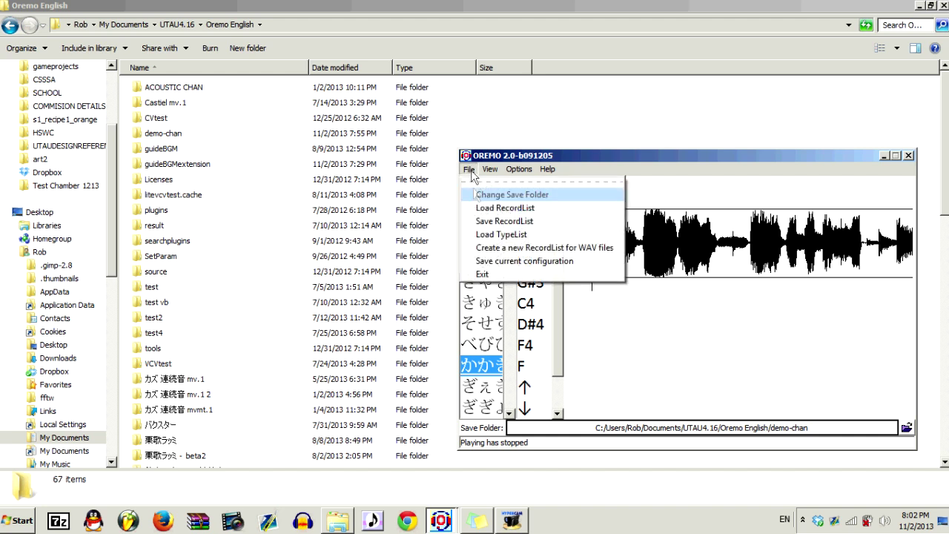
left_click(480, 208)
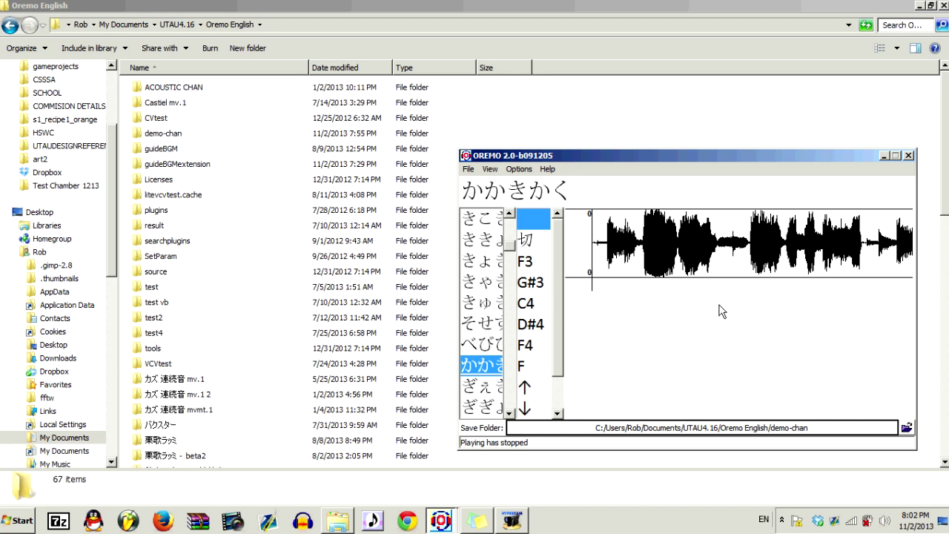
left_click(682, 431)
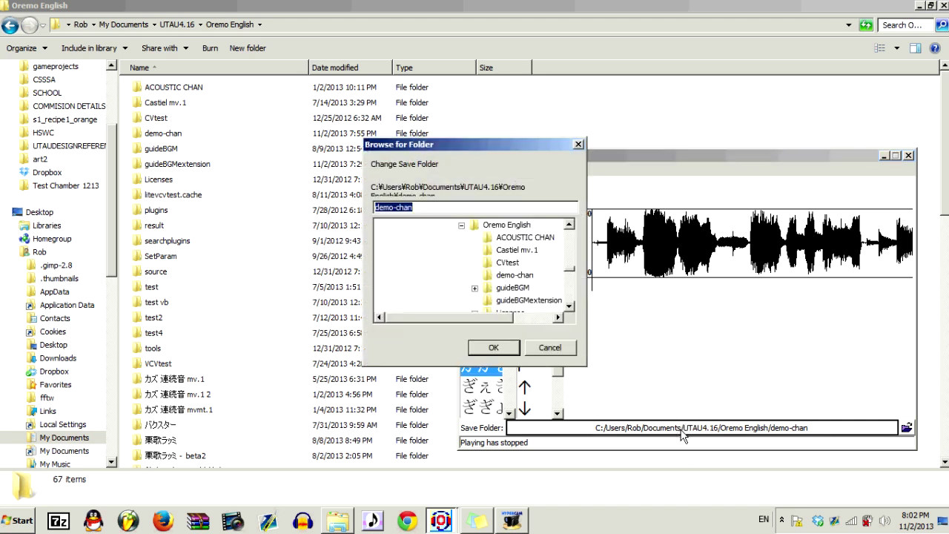
left_click(551, 348)
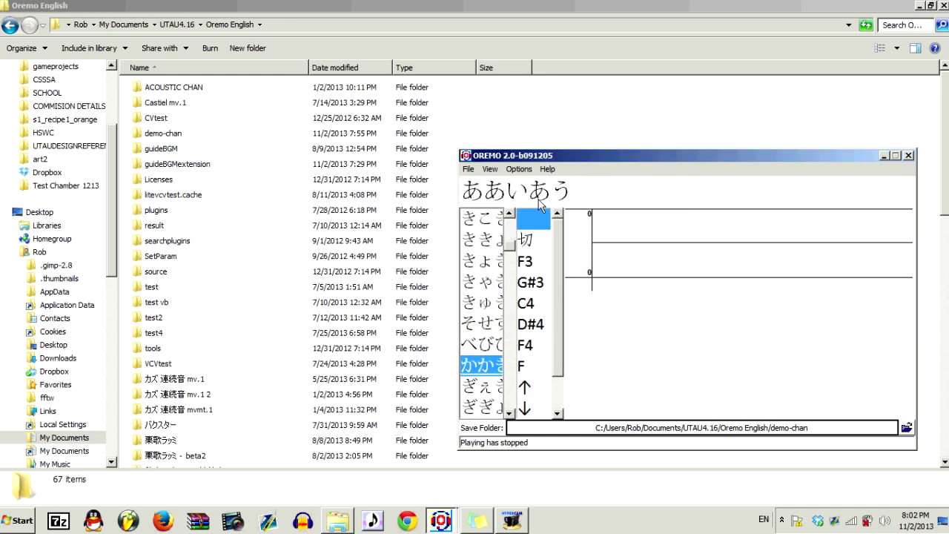
Turn on Show BGM Guide with the かかきかく entry selected
key("Up")
key("Down")
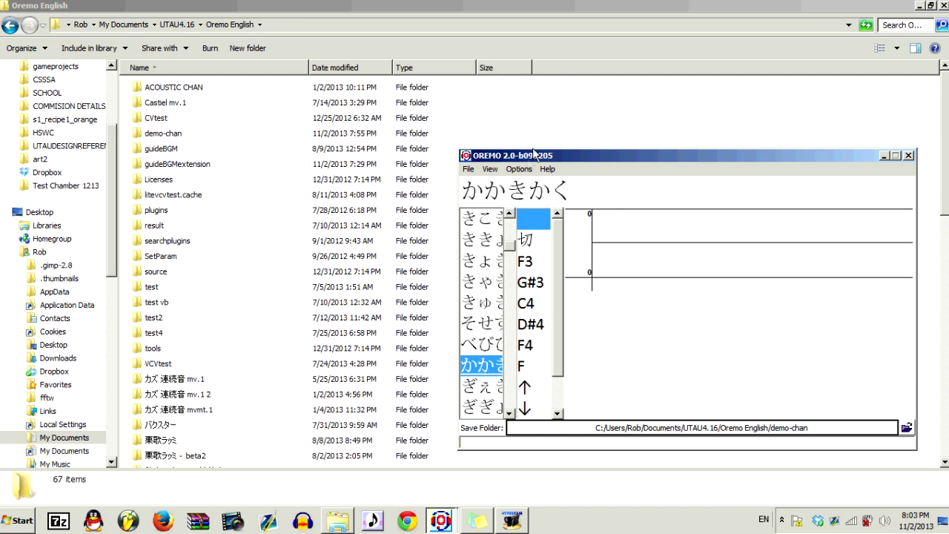
left_click(518, 172)
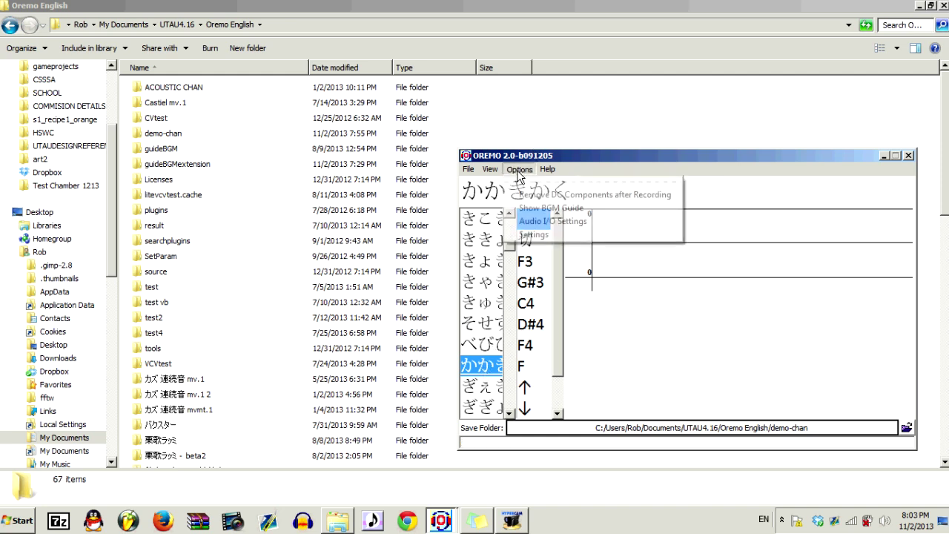
left_click(531, 214)
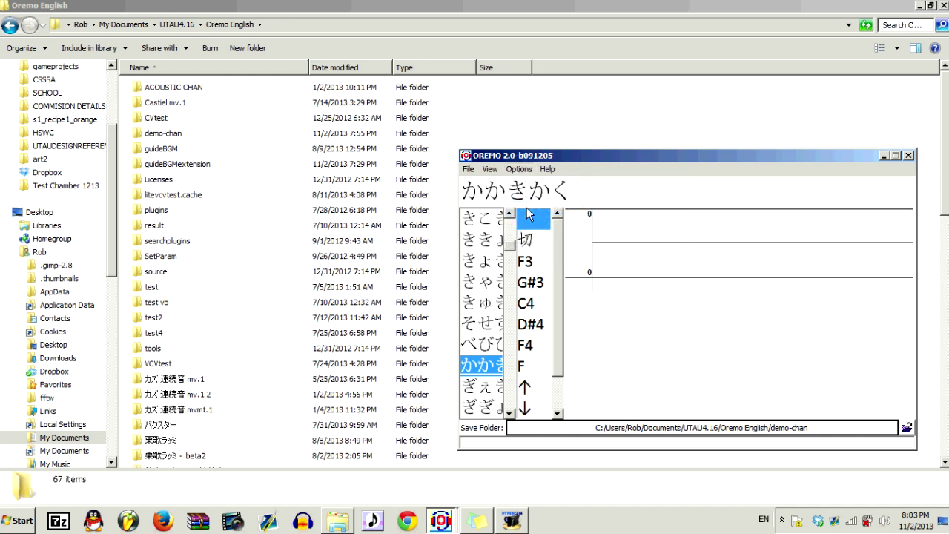
Set the recording method to Semi-auto Recording
left_click(443, 524)
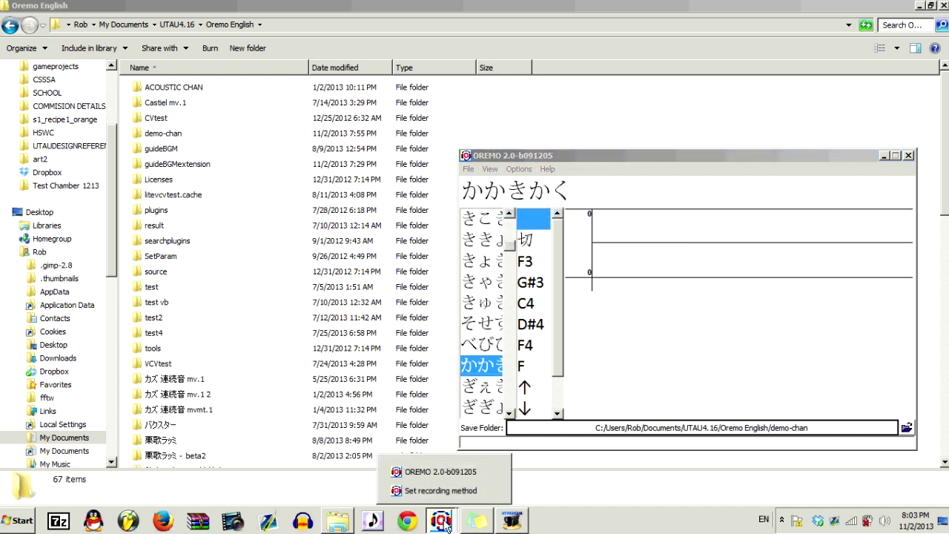
left_click(450, 491)
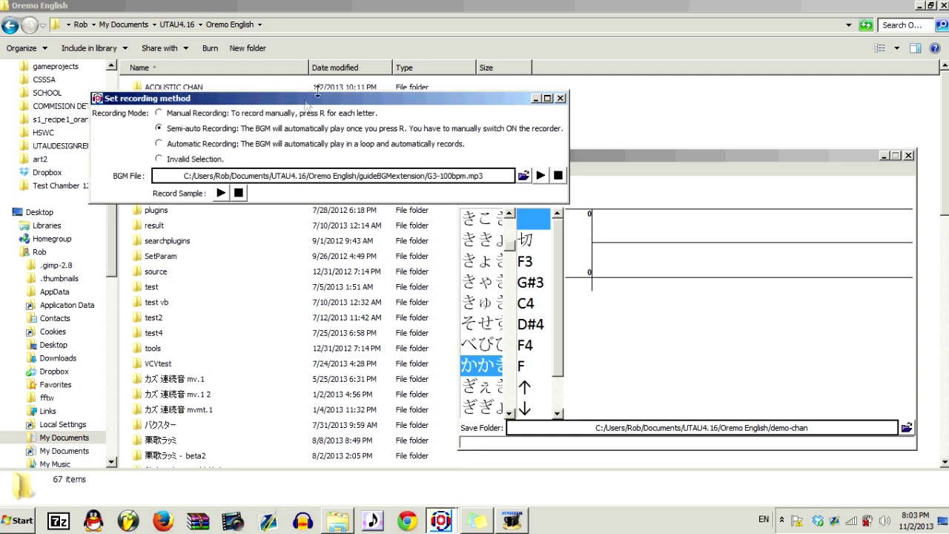
left_click(196, 130)
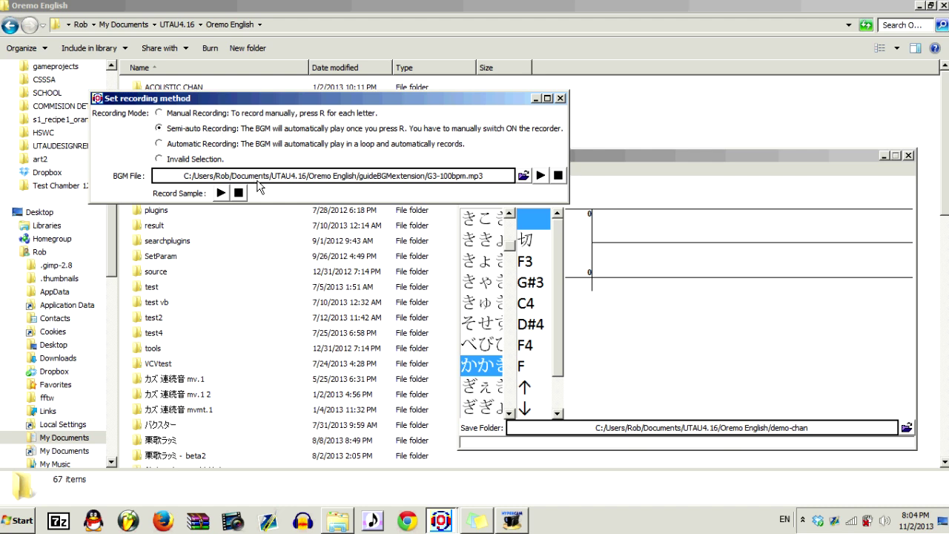
Choose G3-100bpm.mp3 from the guideBGMextension folder as the guide BGM file
left_click(323, 183)
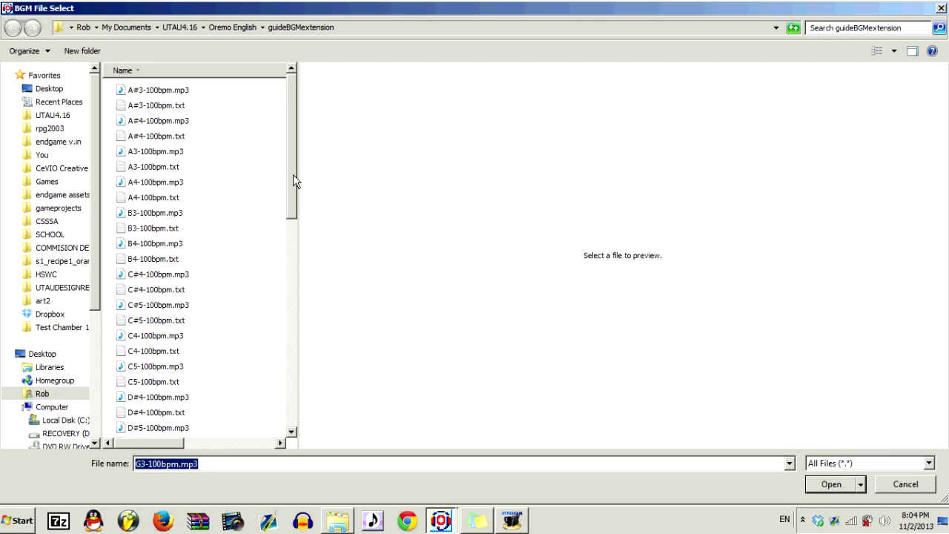
left_click_drag(293, 182, 292, 360)
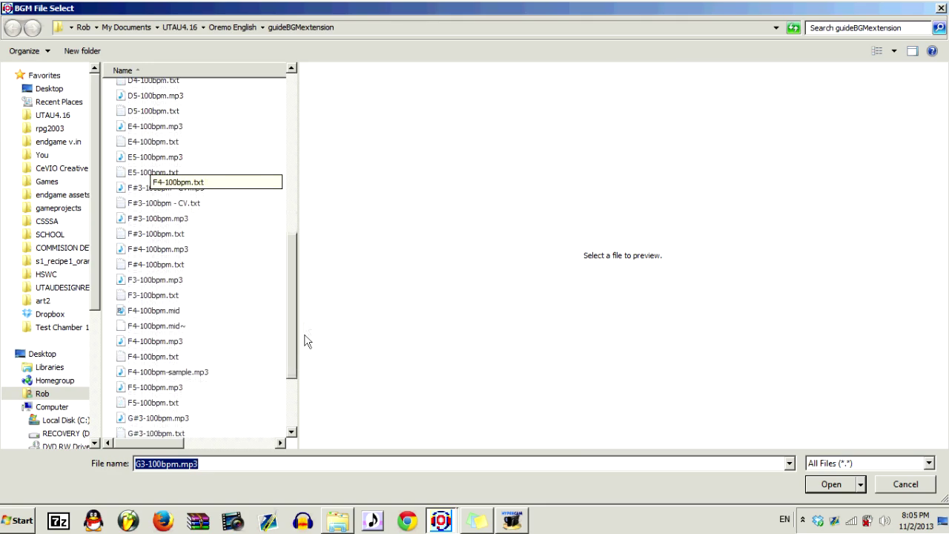
left_click_drag(307, 341, 273, 396)
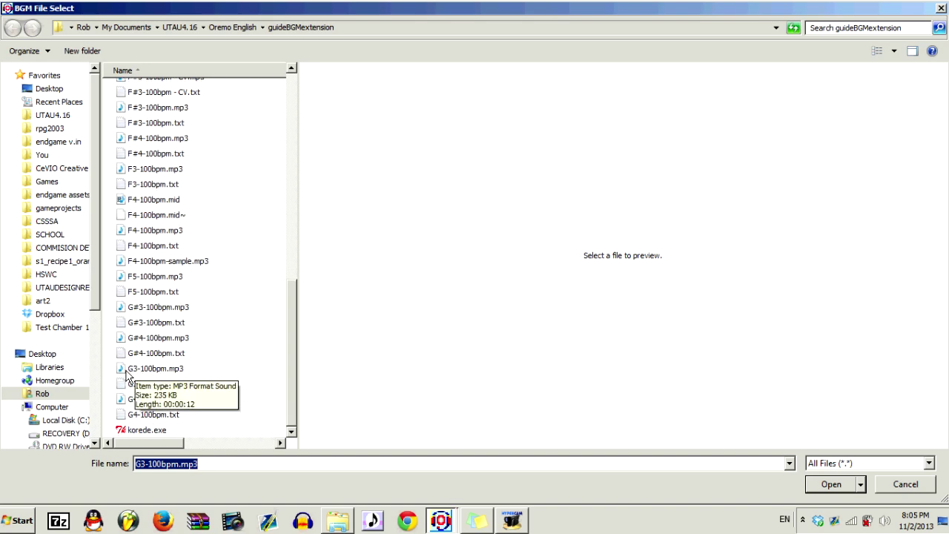
left_click_drag(289, 345, 275, 460)
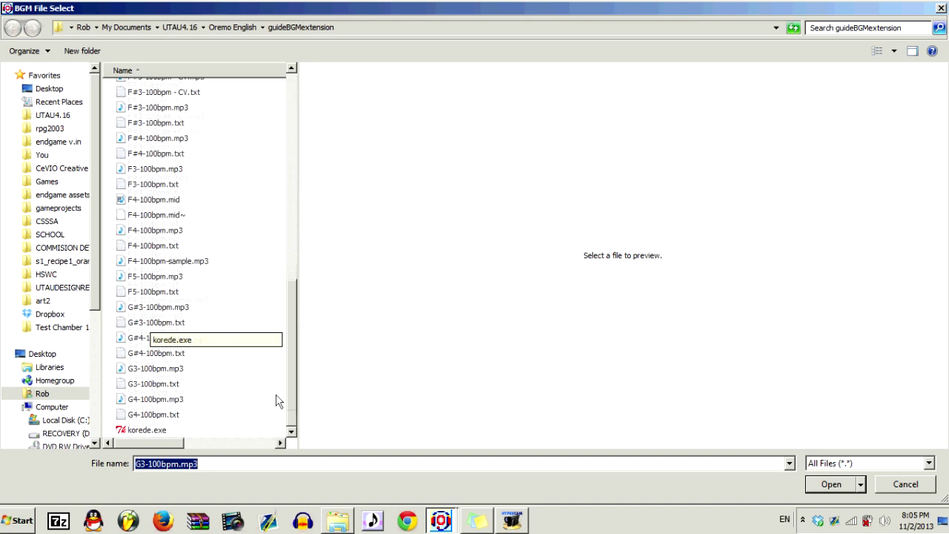
mouse_move(152, 372)
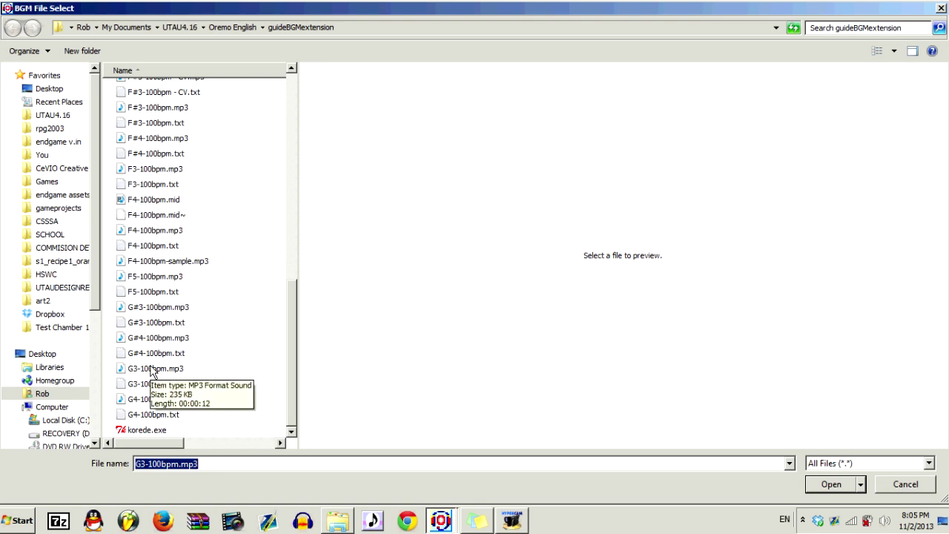
left_click(154, 371)
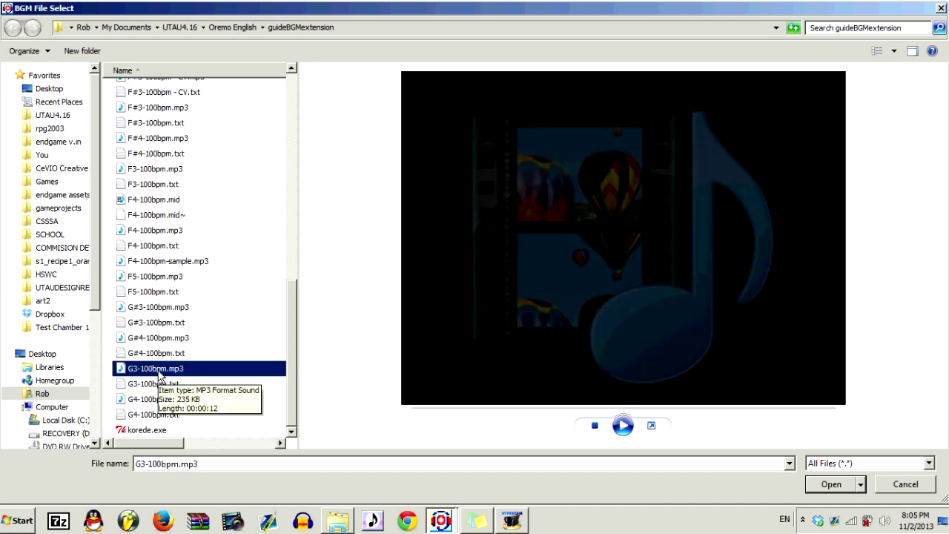
double_click(162, 373)
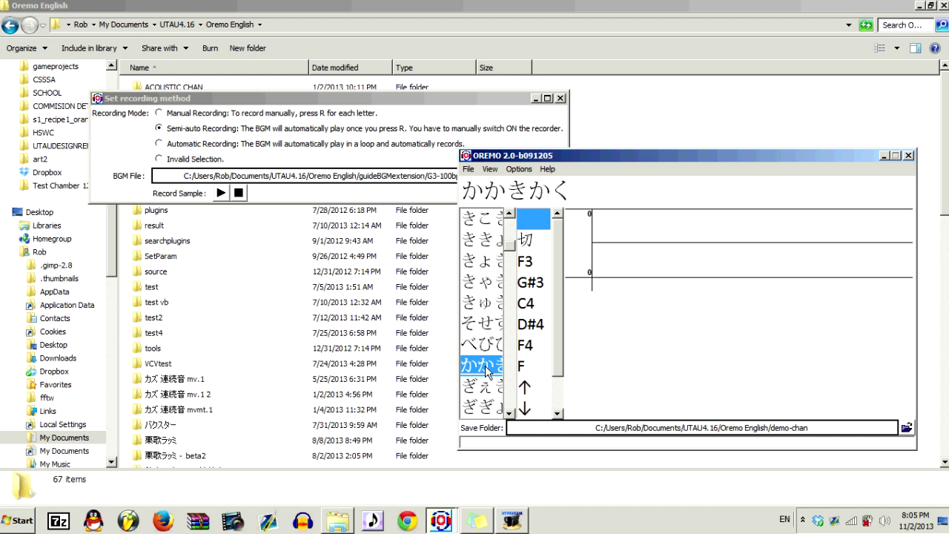
Record かかきかく in semi-auto mode while the G3 guide BGM plays
key("r")
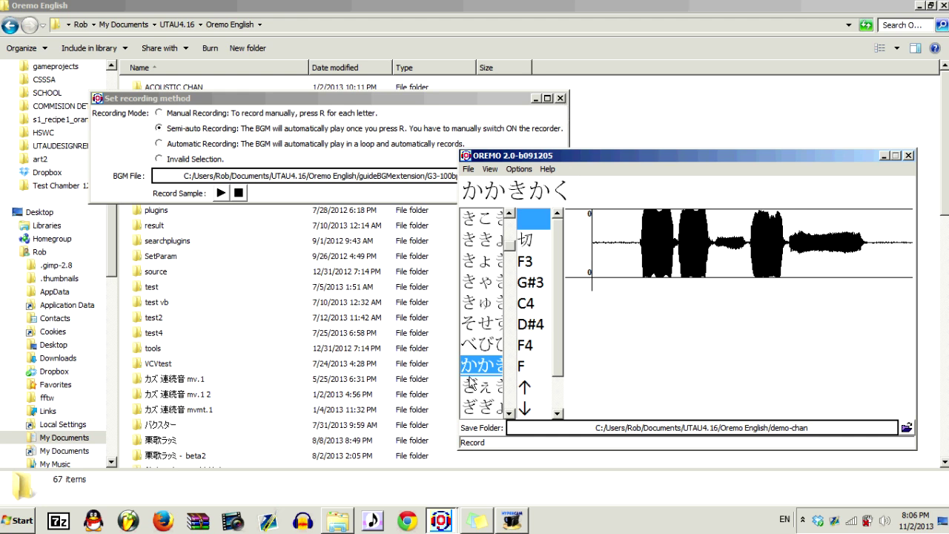
scroll(486, 375, "down", 1)
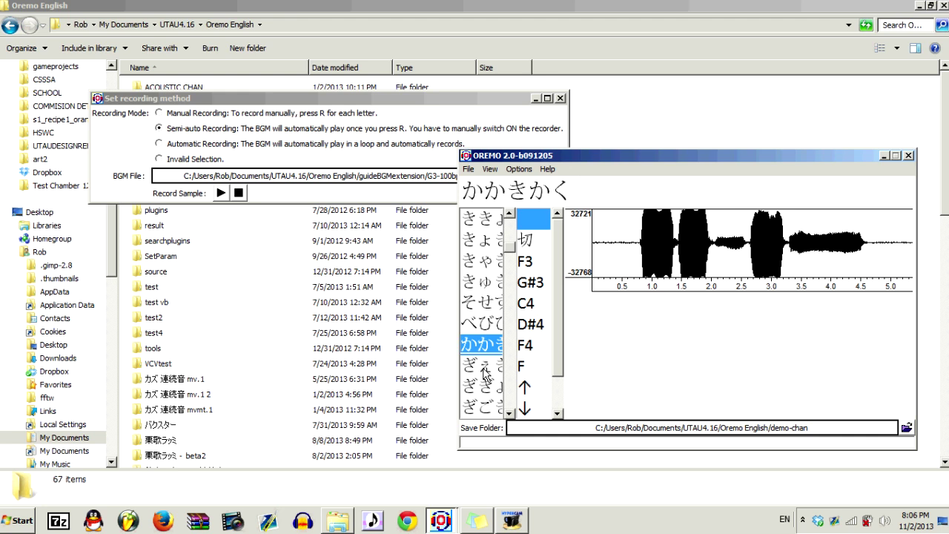
Close OREMO and launch setParam from the SetParam folder in Oremo English
left_click(561, 98)
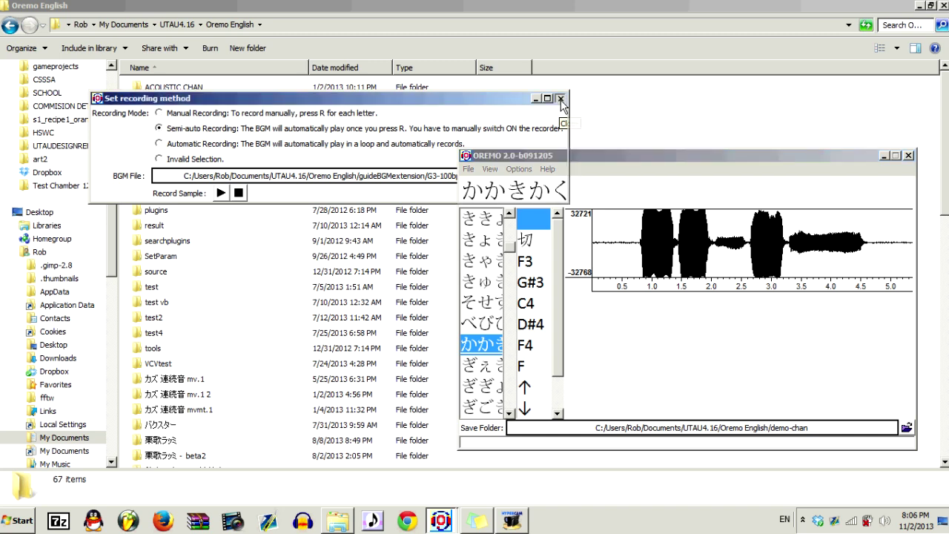
left_click(909, 155)
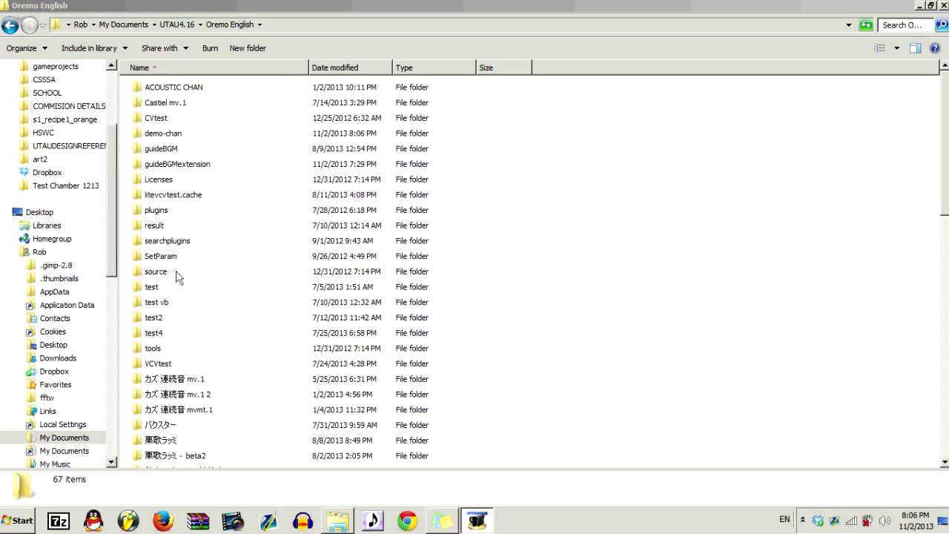
left_click(169, 259)
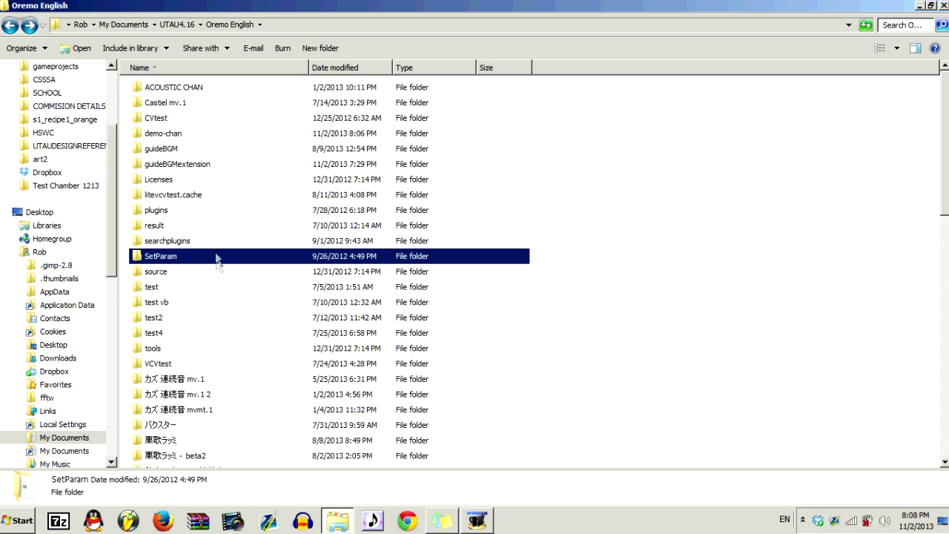
mouse_move(215, 254)
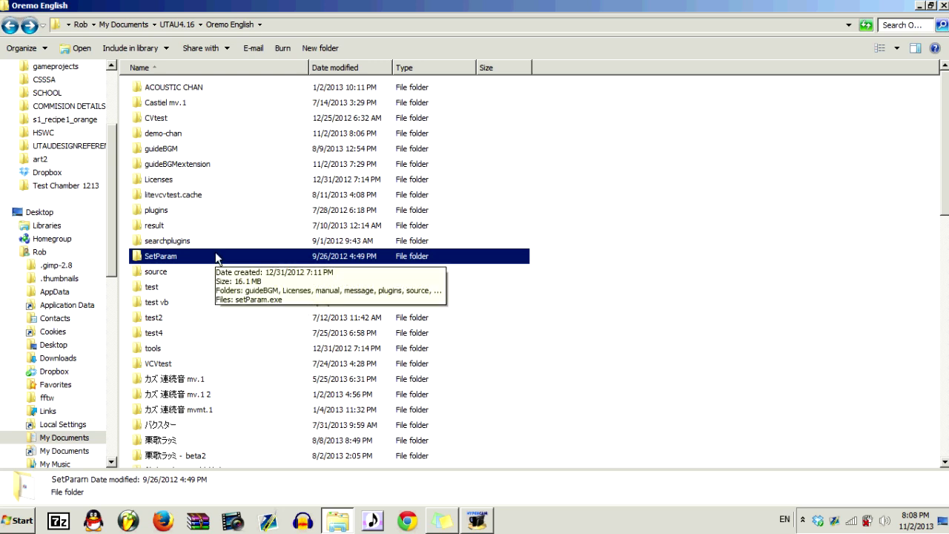
double_click(215, 256)
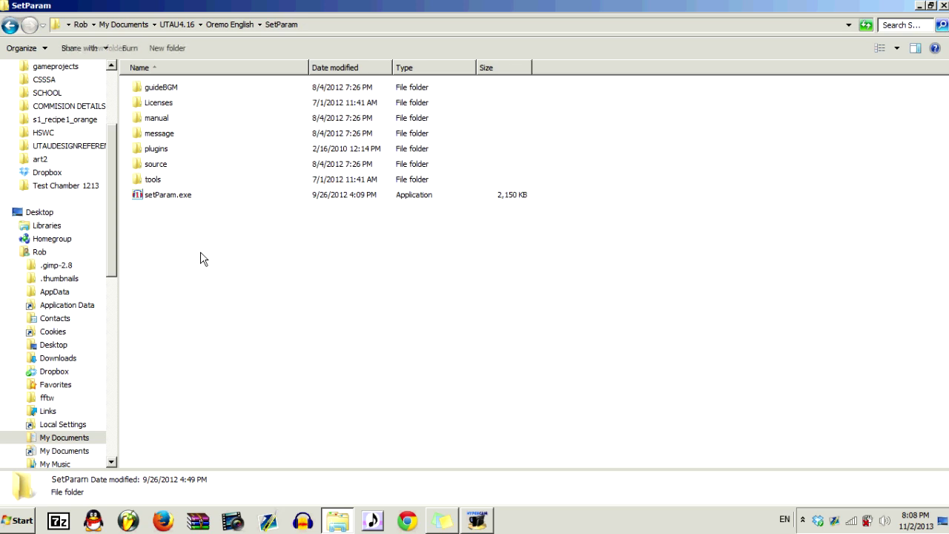
left_click(178, 198)
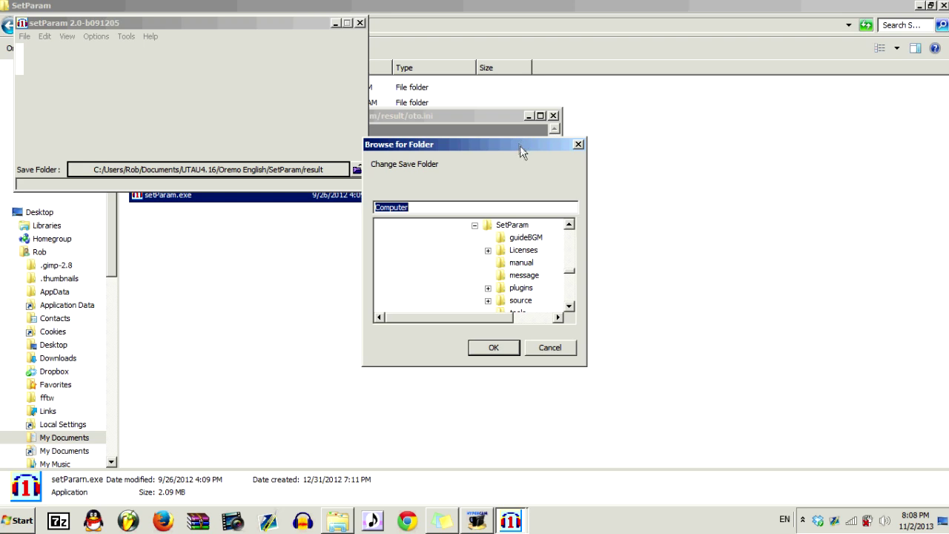
Pick demo-chan as setParam's save folder and load its recordings
left_click_drag(519, 145, 523, 150)
scroll(573, 235, "up", 4)
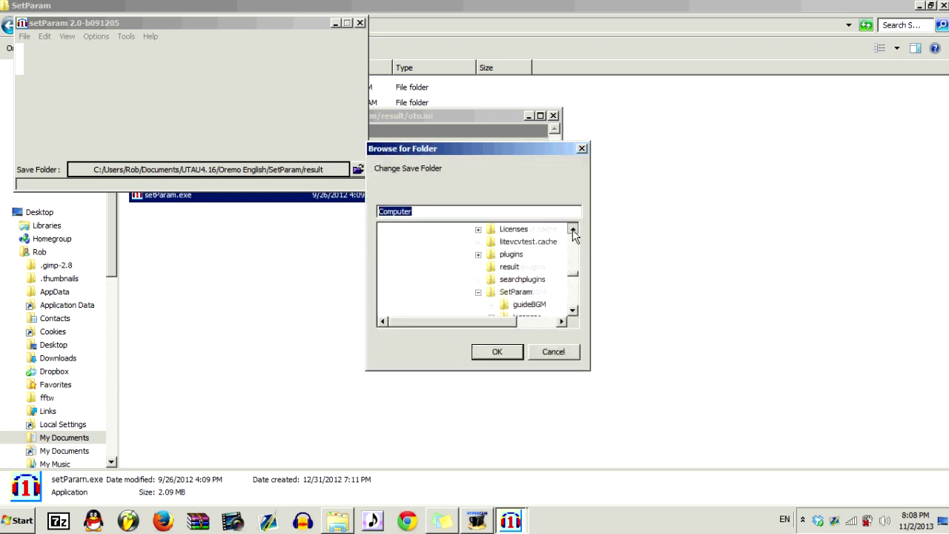
left_click(506, 255)
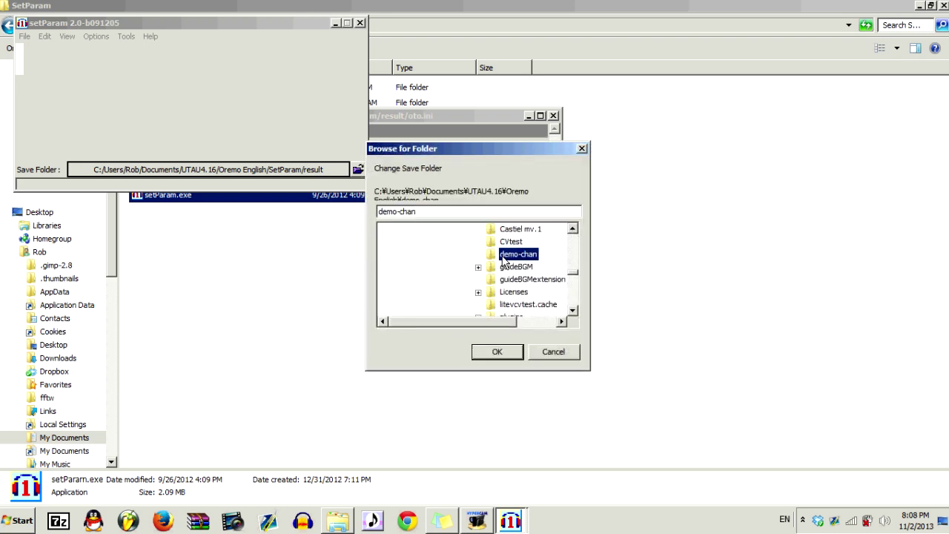
left_click(491, 352)
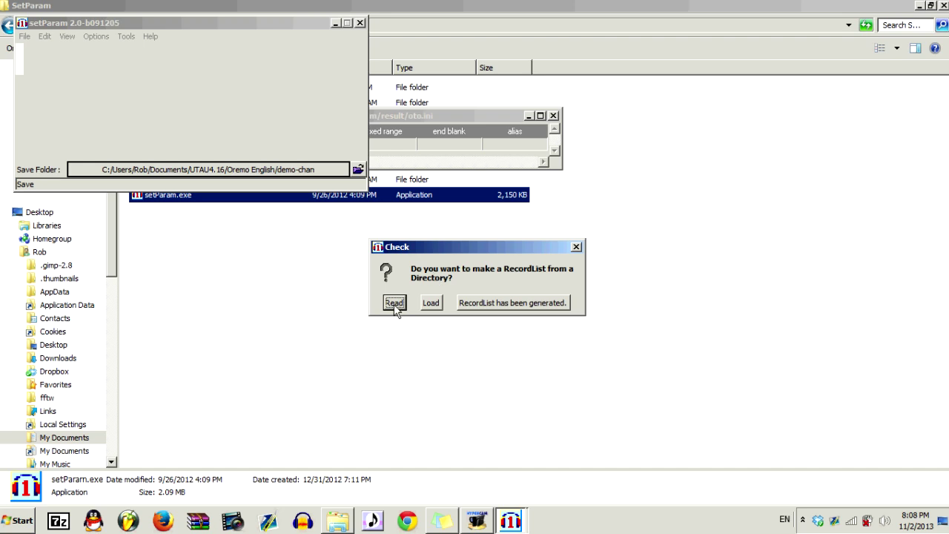
left_click(436, 304)
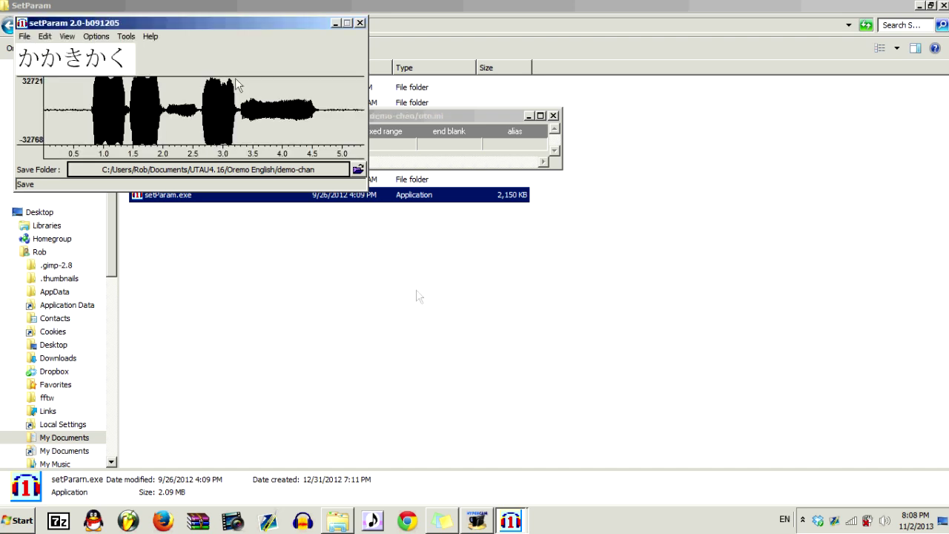
Open Automatic generation for continuous sound and measure start position in Beat
left_click_drag(224, 26, 494, 132)
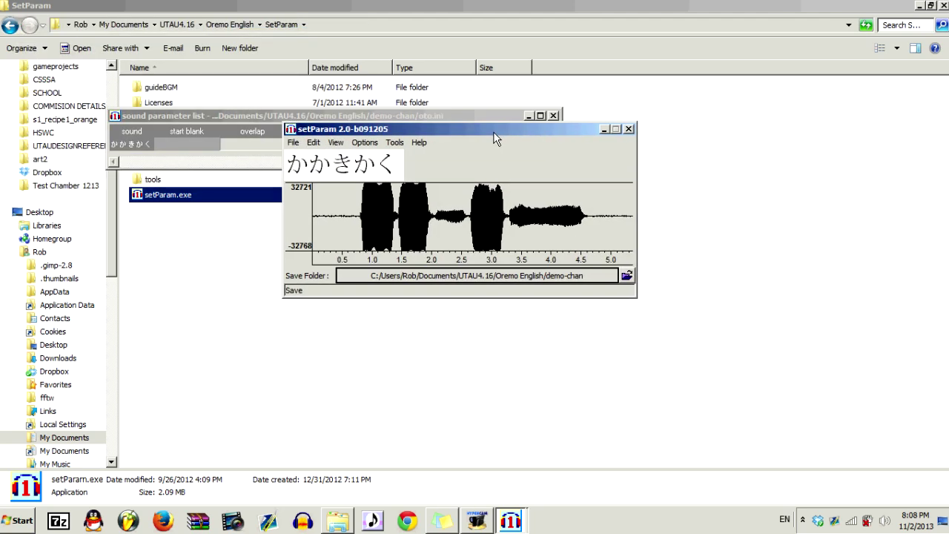
left_click(395, 143)
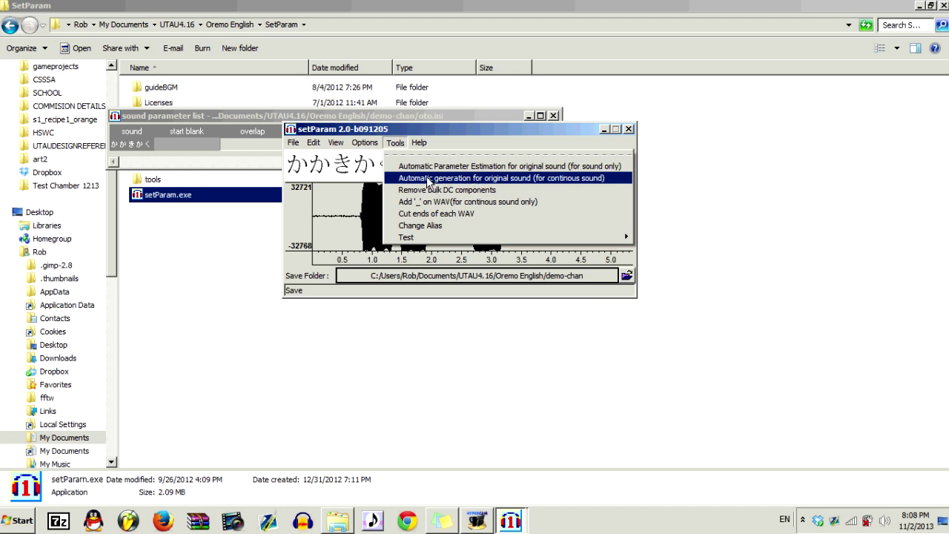
left_click(426, 176)
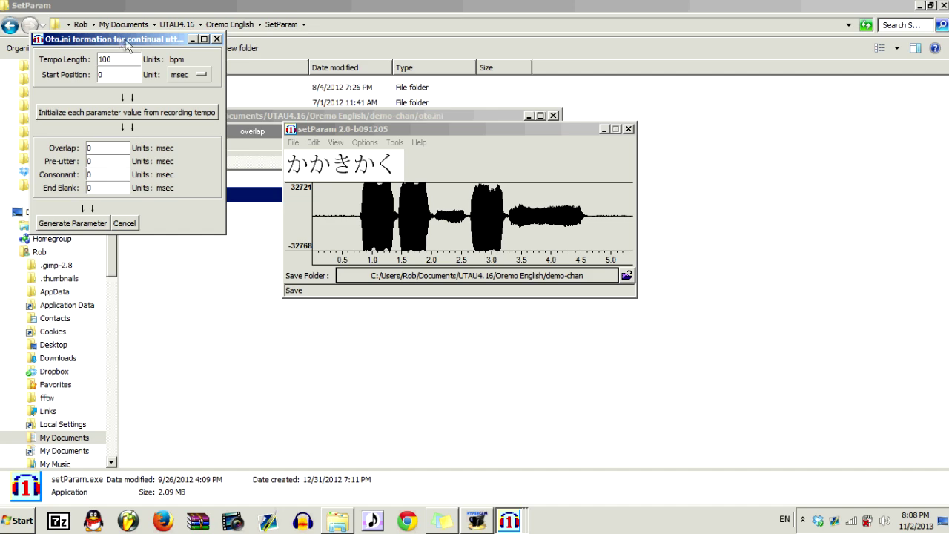
left_click_drag(126, 43, 180, 103)
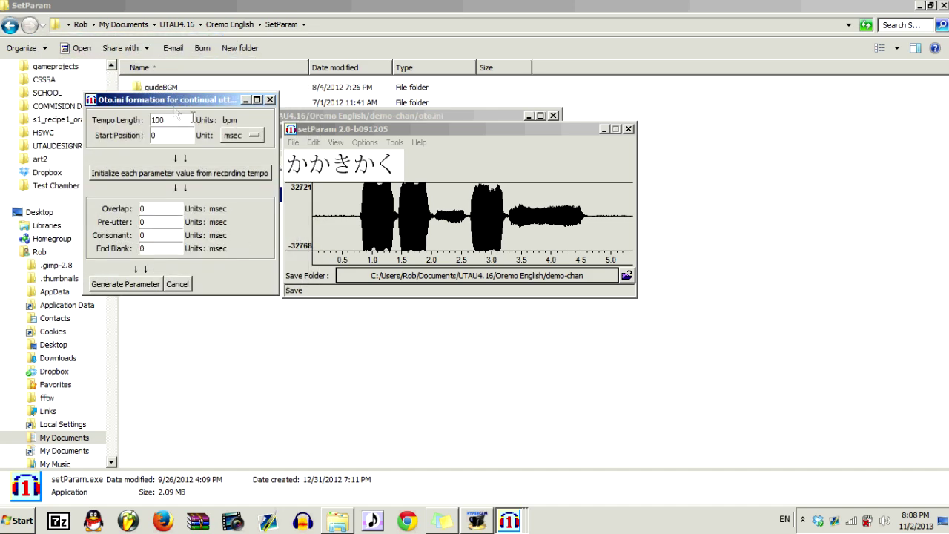
left_click(243, 134)
left_click(241, 147)
Set start position to .8, initialize from the tempo, and generate parameters
left_click(172, 131)
type(".8")
left_click(137, 176)
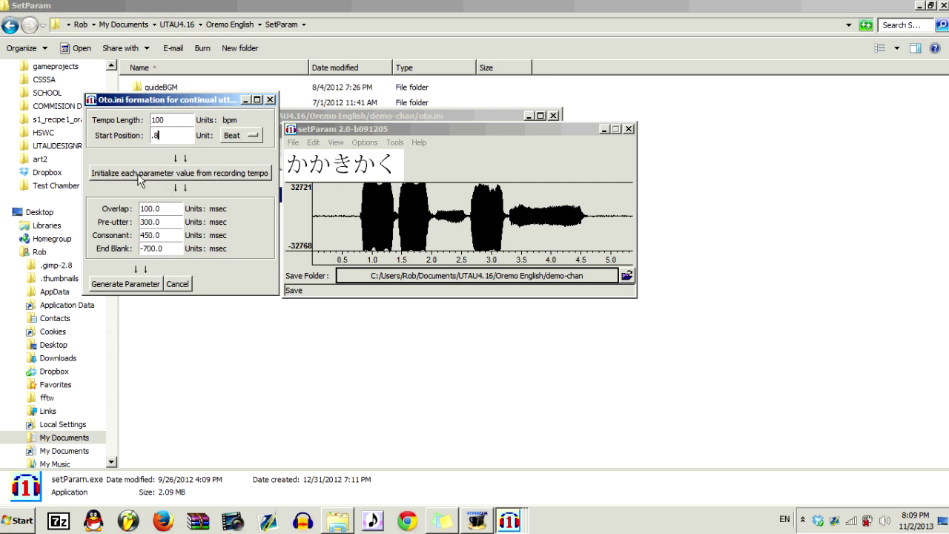
left_click(141, 285)
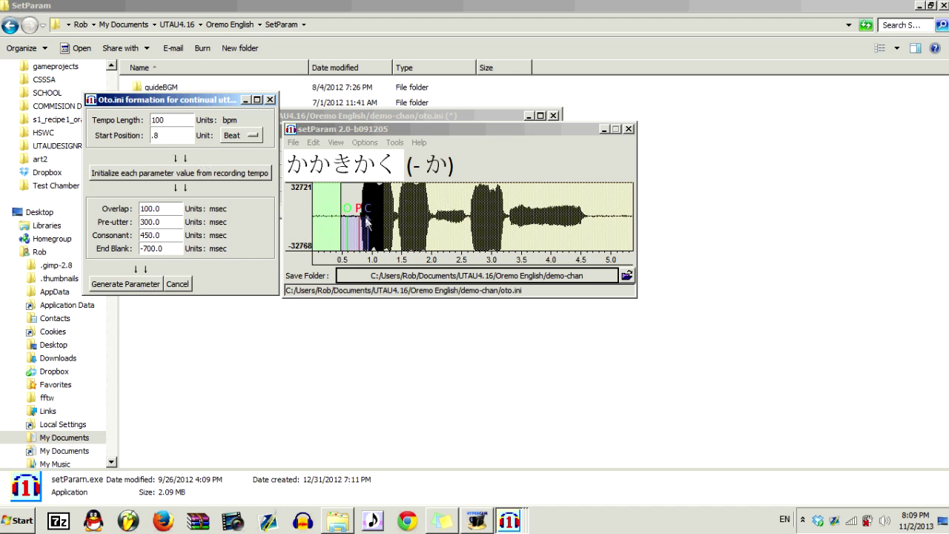
Change the start position to .9 and regenerate, confirming the replacement
left_click(472, 151)
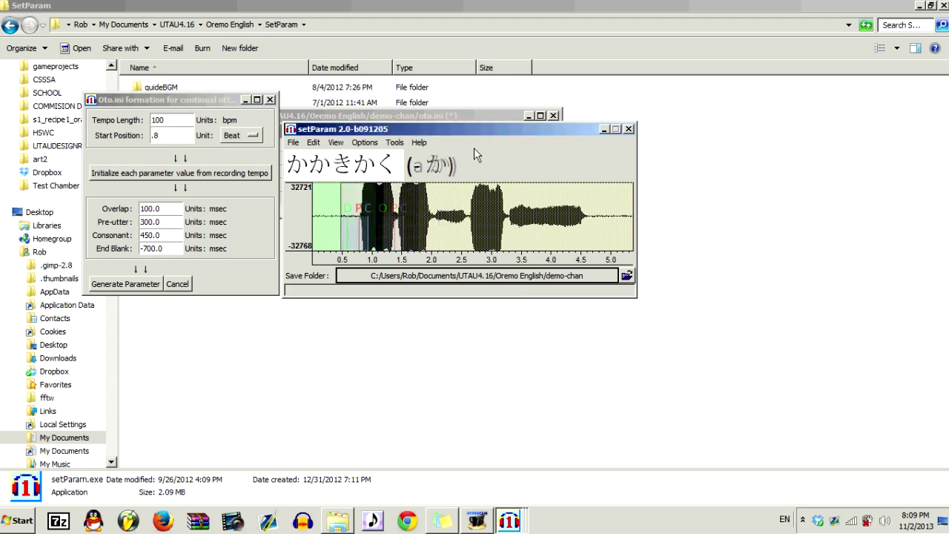
left_click(170, 138)
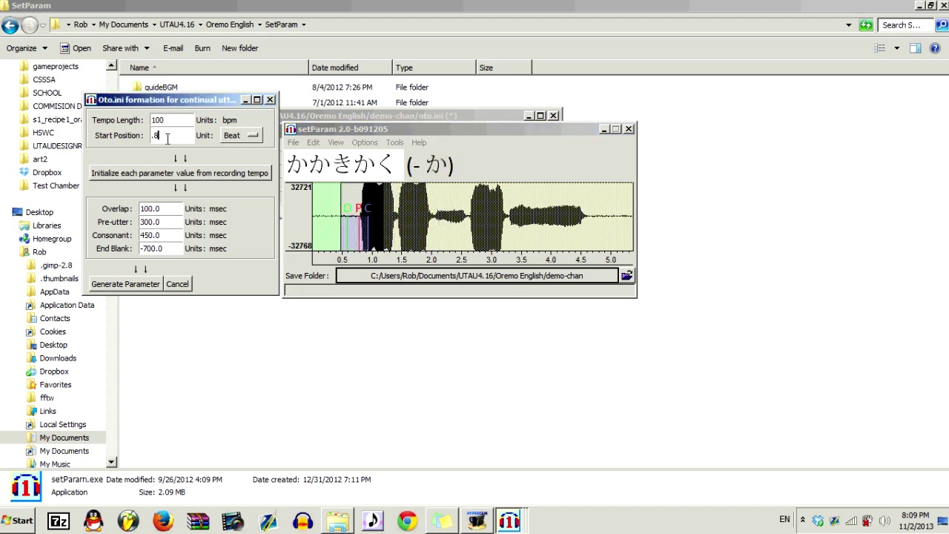
key("BackSpace")
type("9")
left_click(138, 286)
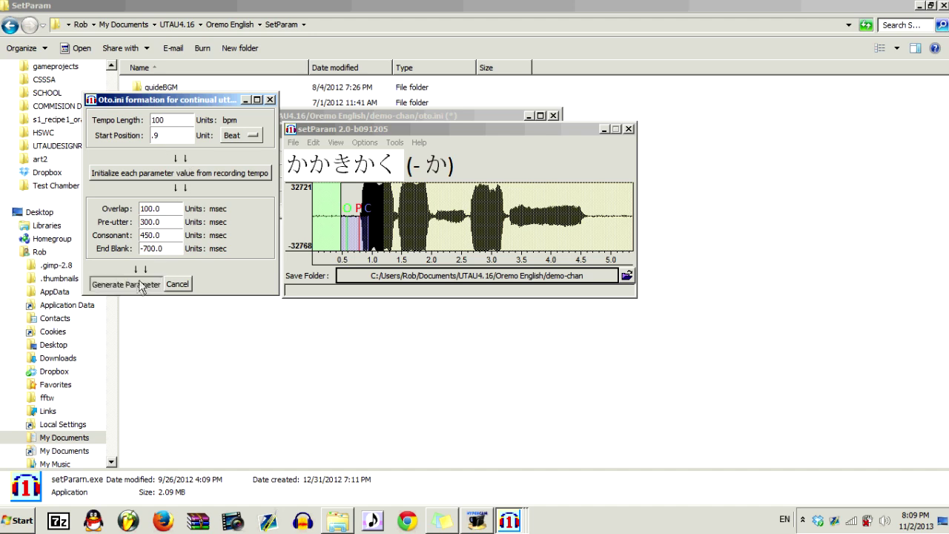
left_click(463, 303)
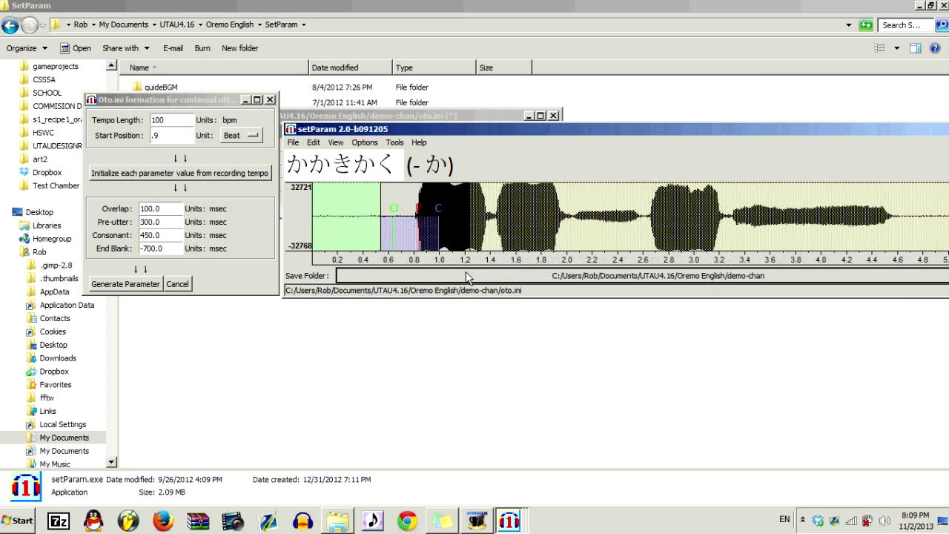
Set left-blank mouse dragging to move the other parameters together
left_click_drag(585, 132, 411, 261)
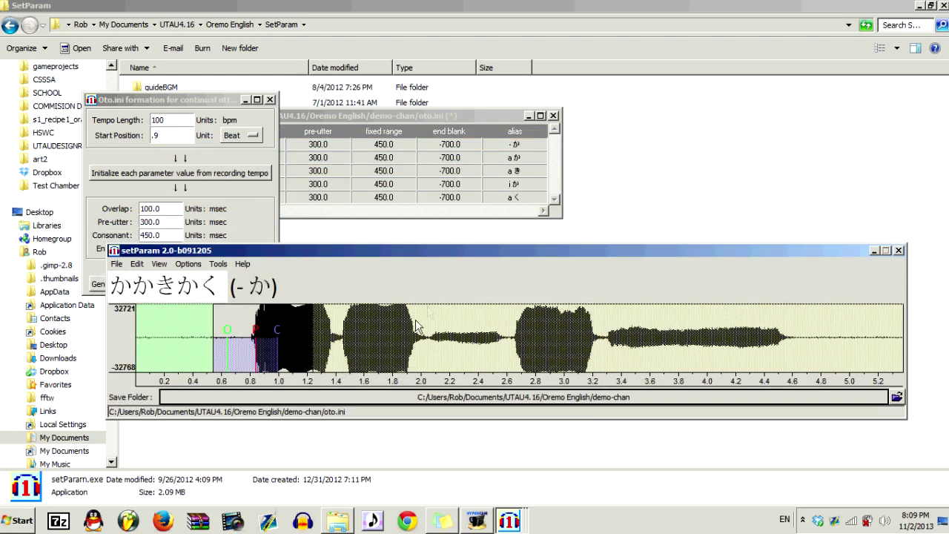
scroll(397, 319, "down", 2)
scroll(395, 313, "up", 1)
scroll(396, 313, "down", 2)
scroll(395, 313, "up", 4)
left_click(198, 267)
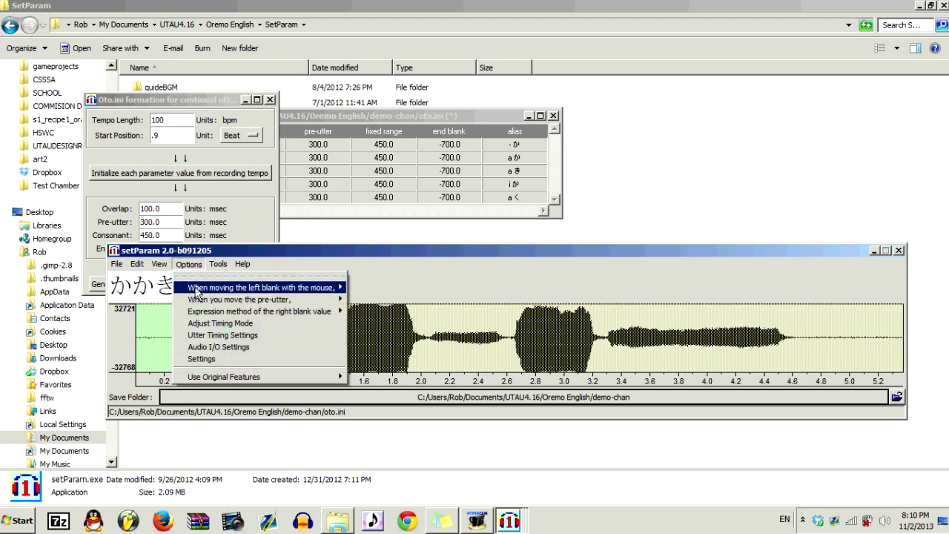
mouse_move(199, 290)
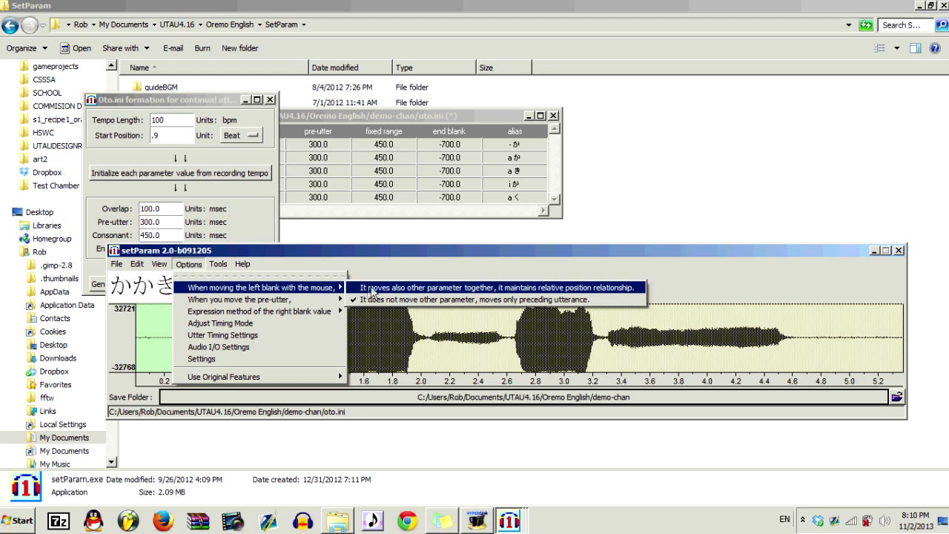
left_click(372, 289)
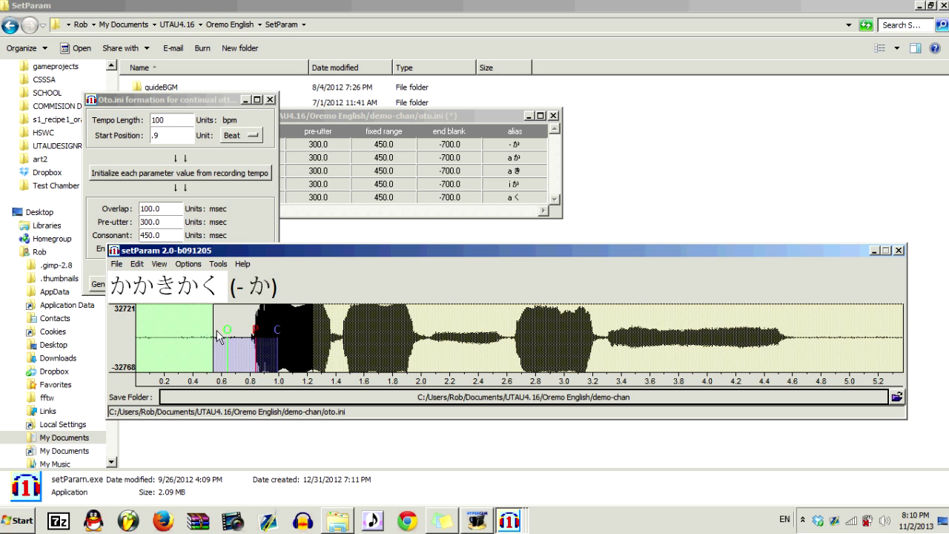
Nudge the a か overlap and offset markers slightly later
key("Down")
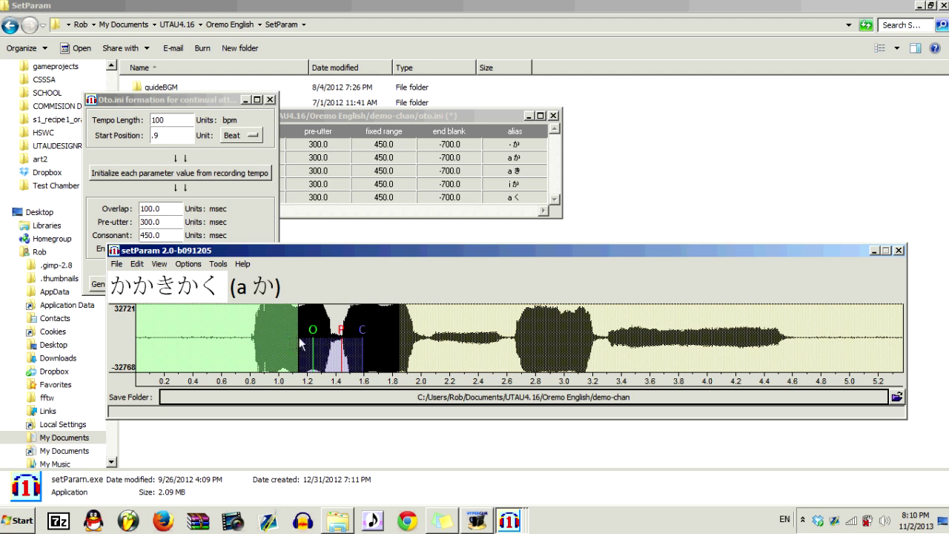
left_click_drag(300, 342, 299, 339)
key("Down")
key("Up")
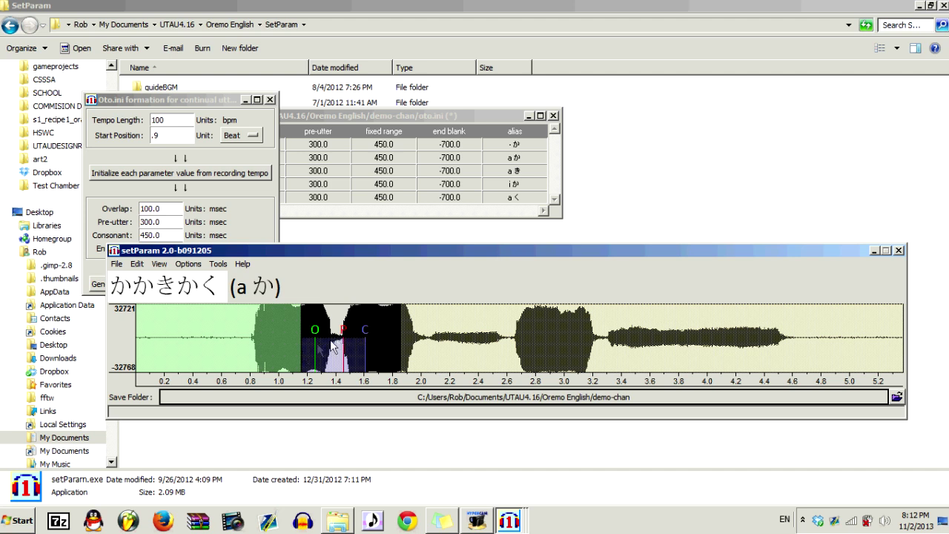
left_click_drag(300, 345, 303, 346)
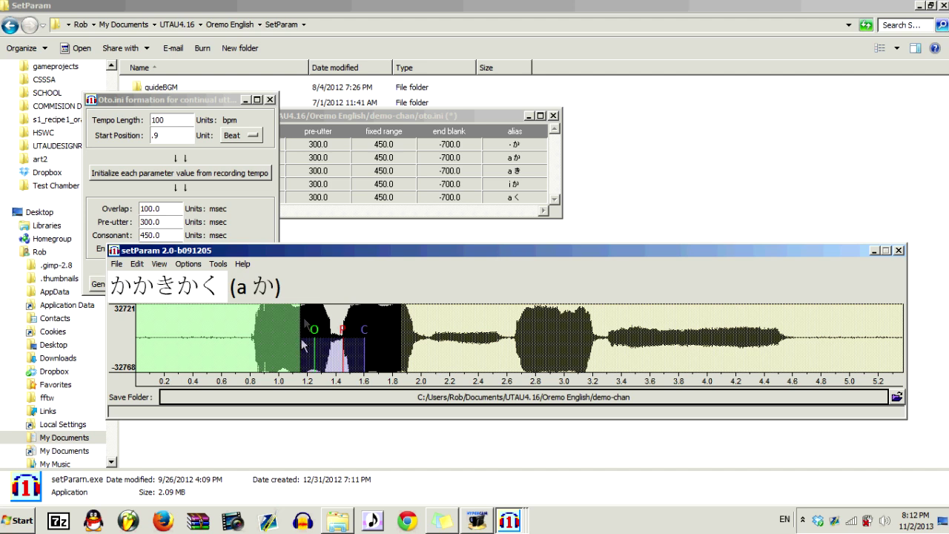
Shift the a き, i か and a く offsets slightly right onto their syllables
key("Down")
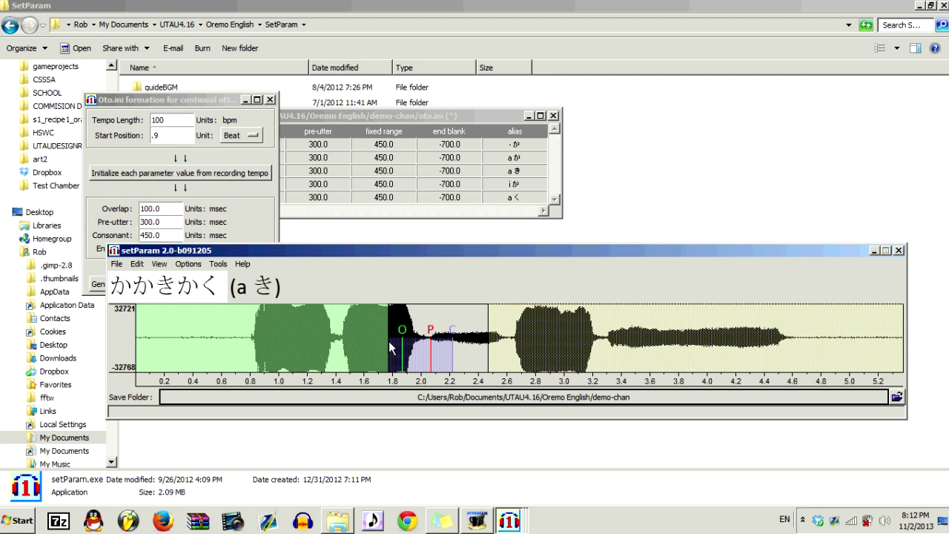
left_click_drag(389, 341, 392, 349)
key("Down")
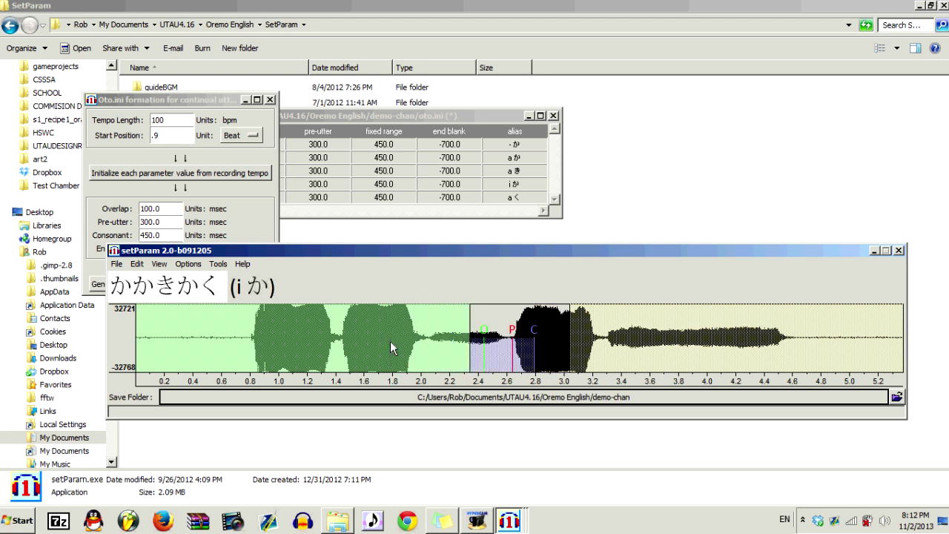
left_click_drag(475, 359, 475, 359)
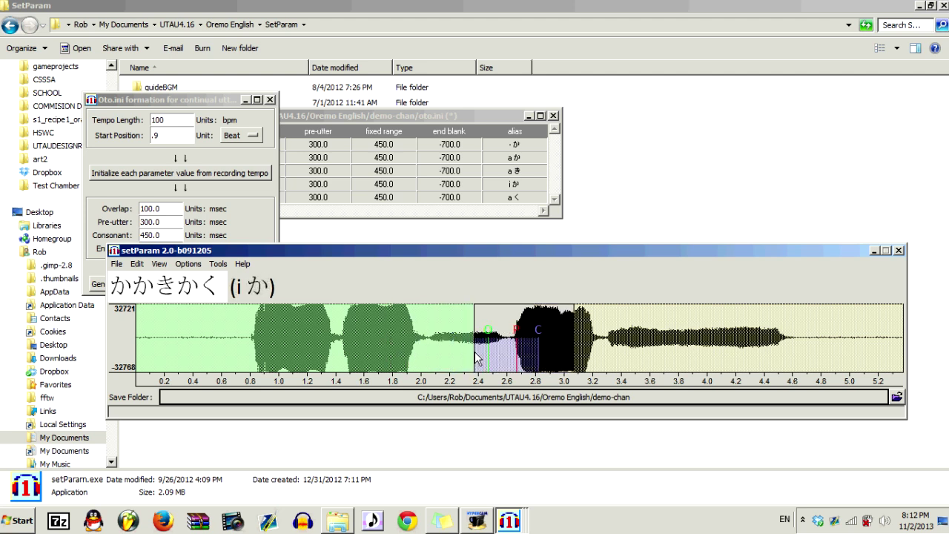
key("Down")
left_click_drag(557, 345, 568, 343)
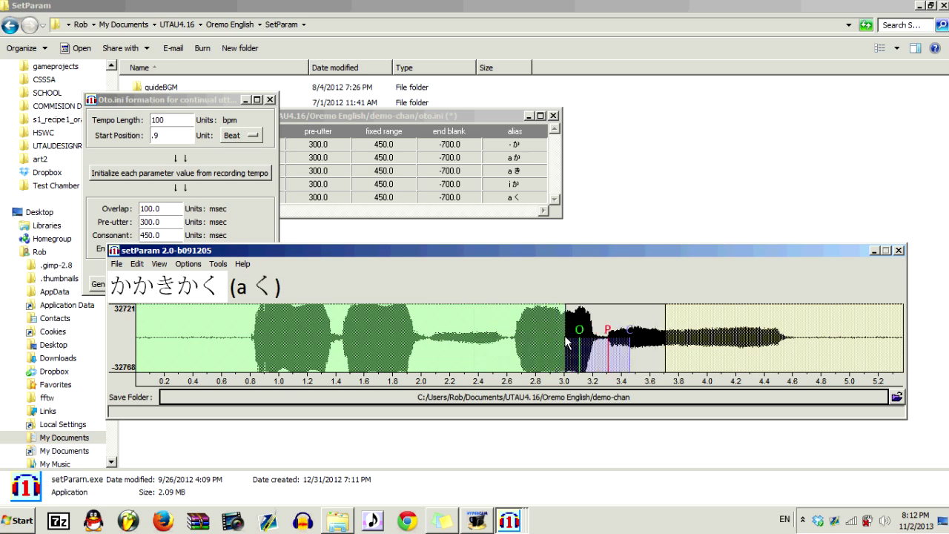
key("Up")
key("Up")
key("Up")
key("Up")
key("Down")
key("Down")
key("Down")
key("Down")
Save the parameter file under the name oto.ini
left_click(119, 265)
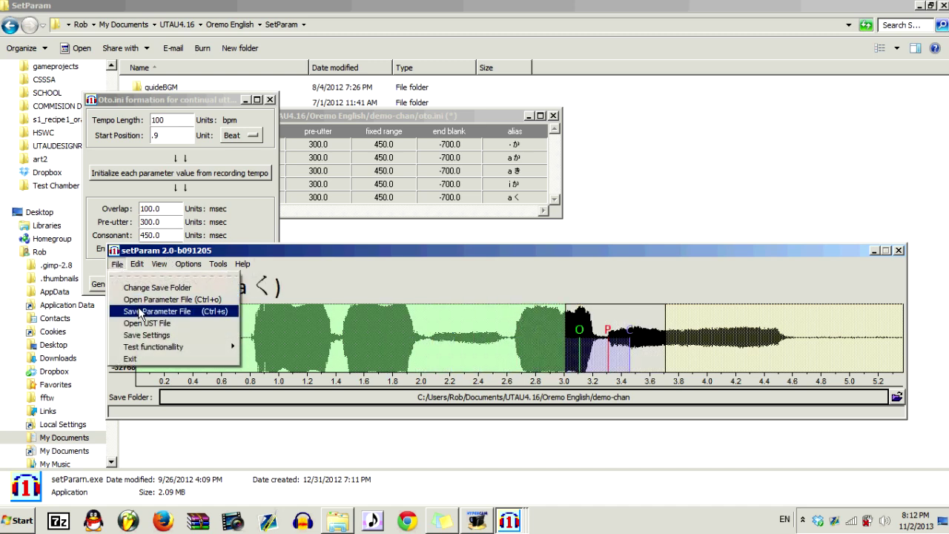
left_click(130, 300)
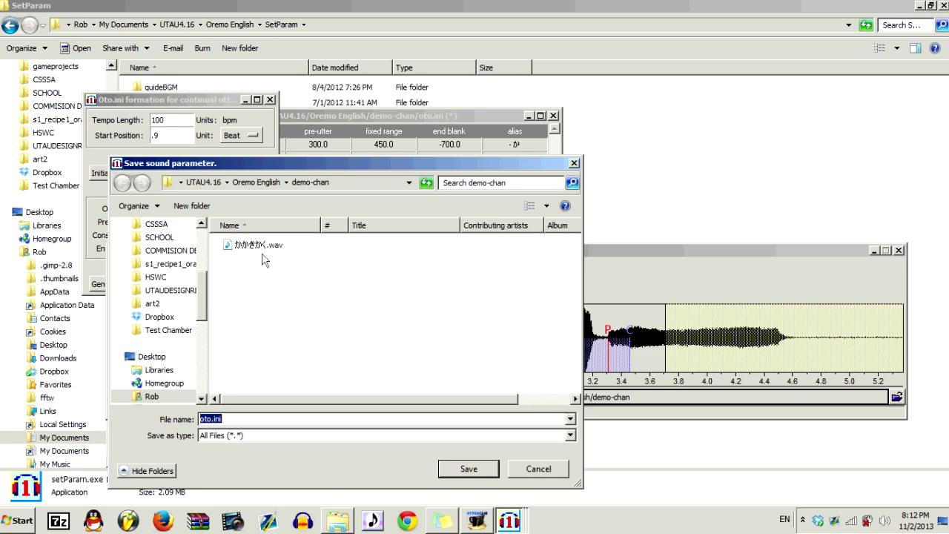
left_click(463, 467)
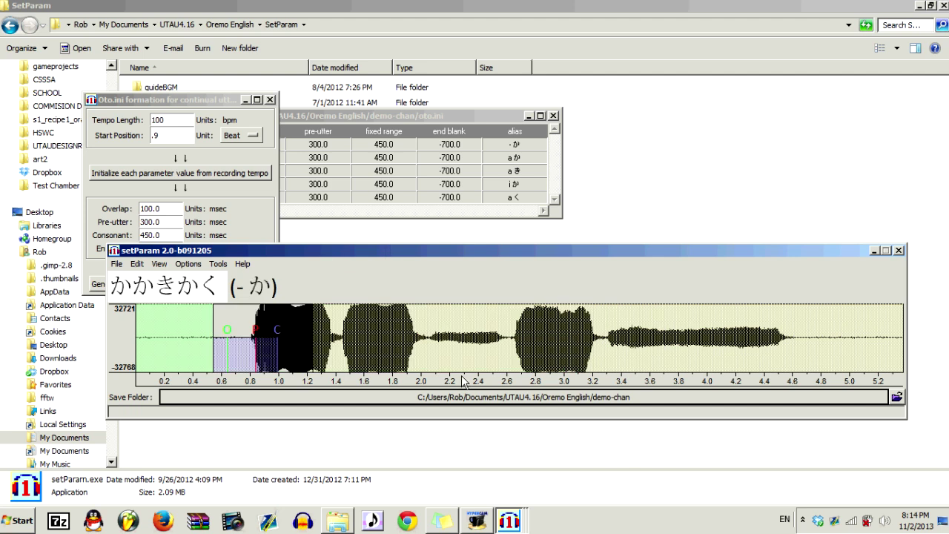
Add an underscore prefix to the recording's WAV name, making it _かかきかく, and confirm
left_click(219, 266)
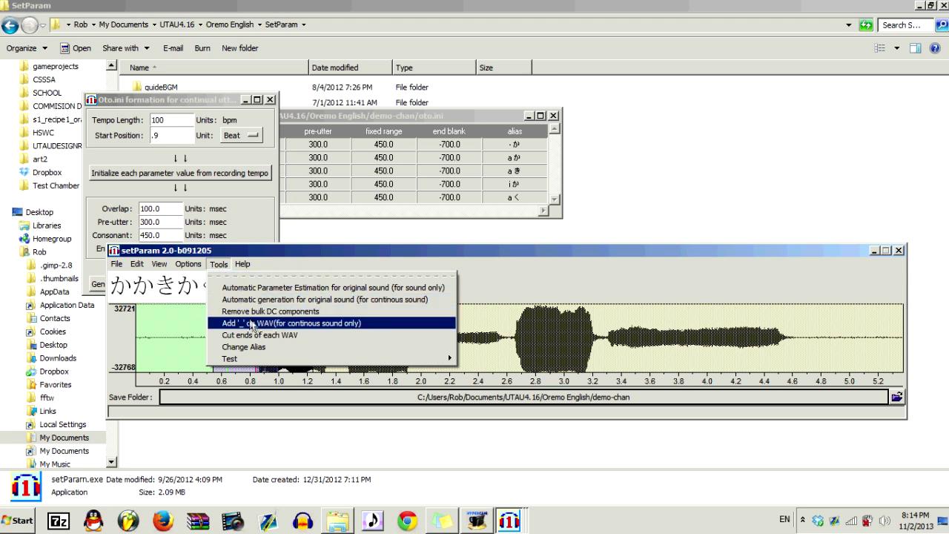
left_click(285, 324)
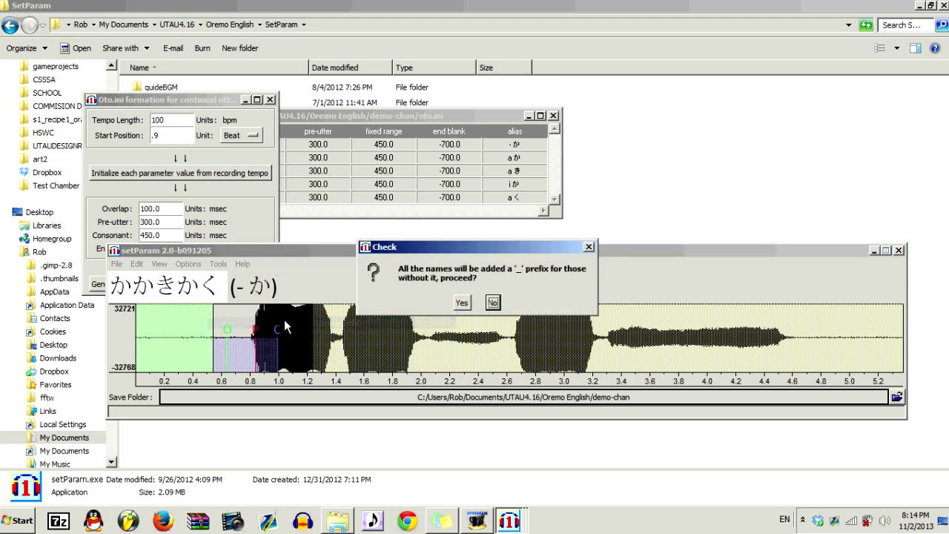
left_click(460, 312)
left_click(482, 307)
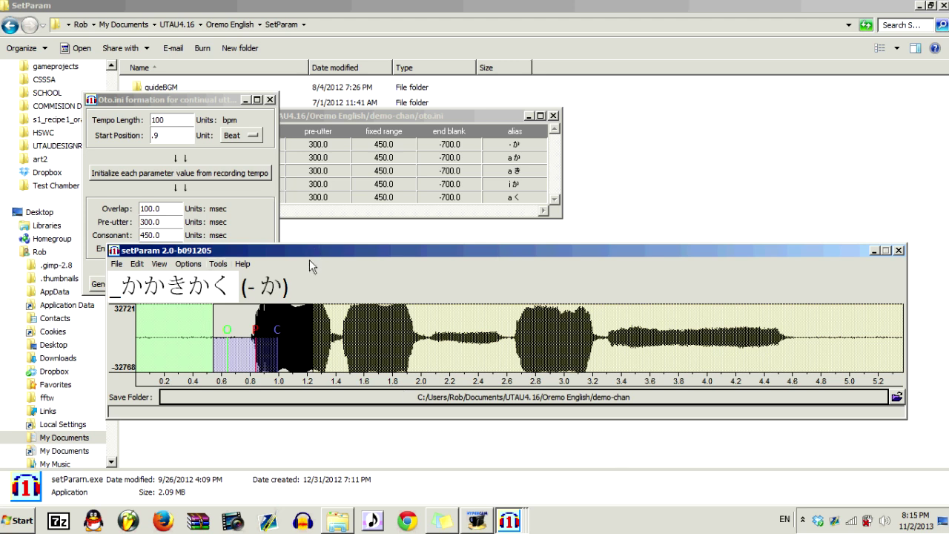
Run batch alias conversion with rule %aG3, renaming all five aliases to end in G3
left_click(218, 265)
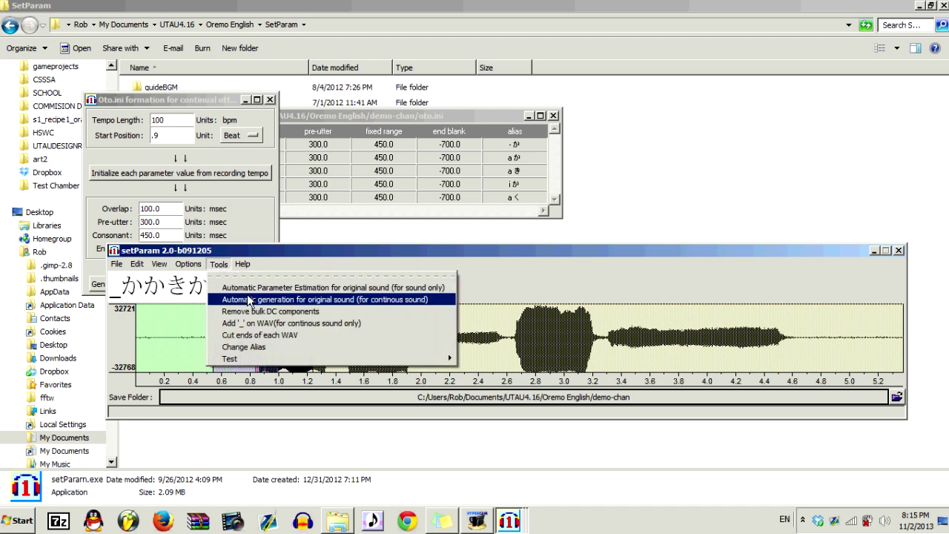
left_click(246, 346)
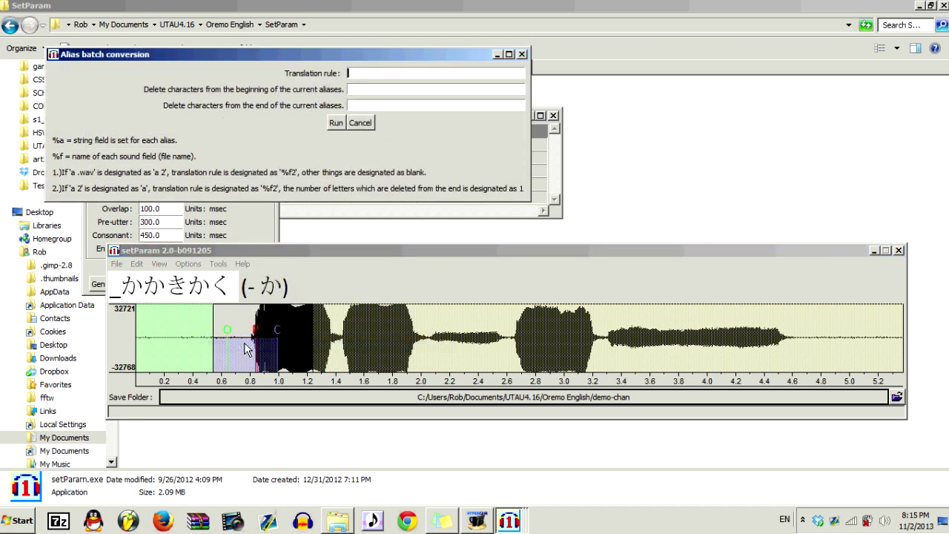
left_click_drag(300, 58, 510, 165)
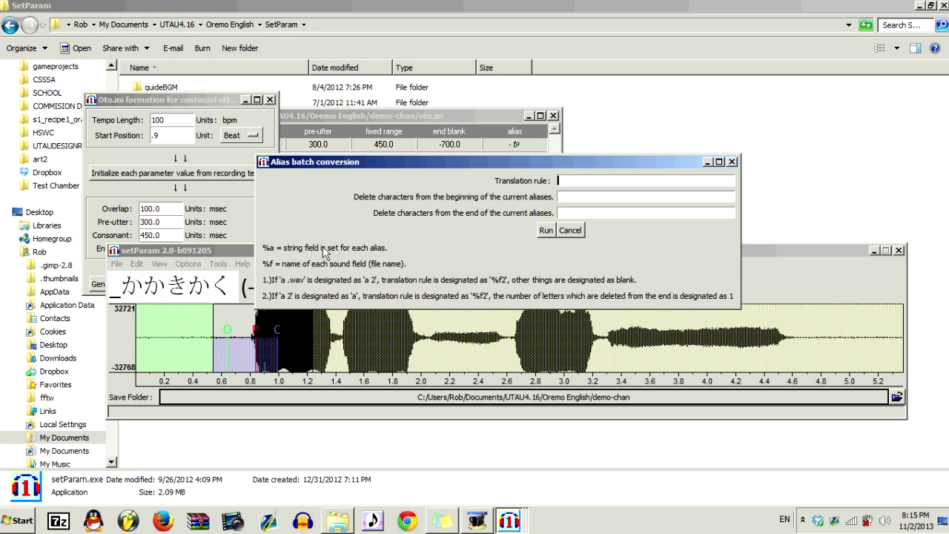
left_click_drag(353, 168, 436, 170)
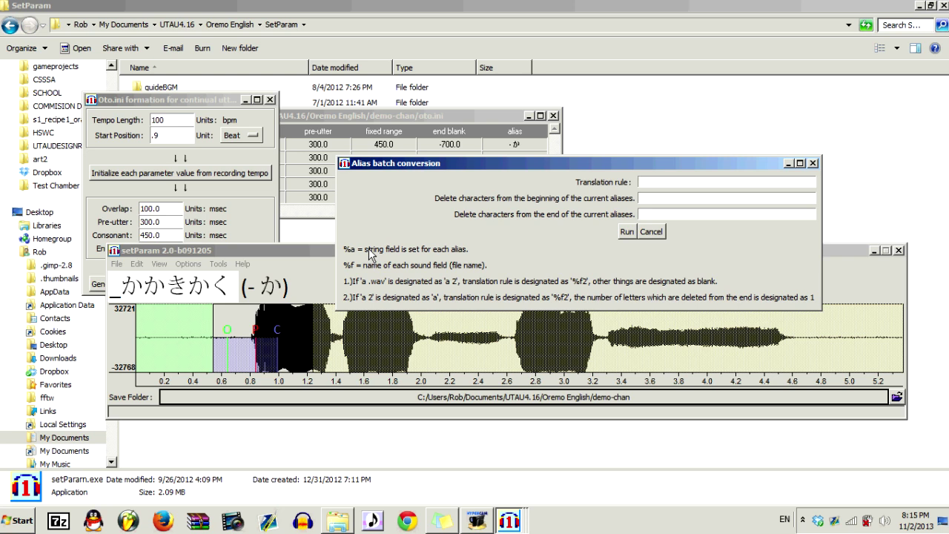
type("%aG3")
left_click(629, 232)
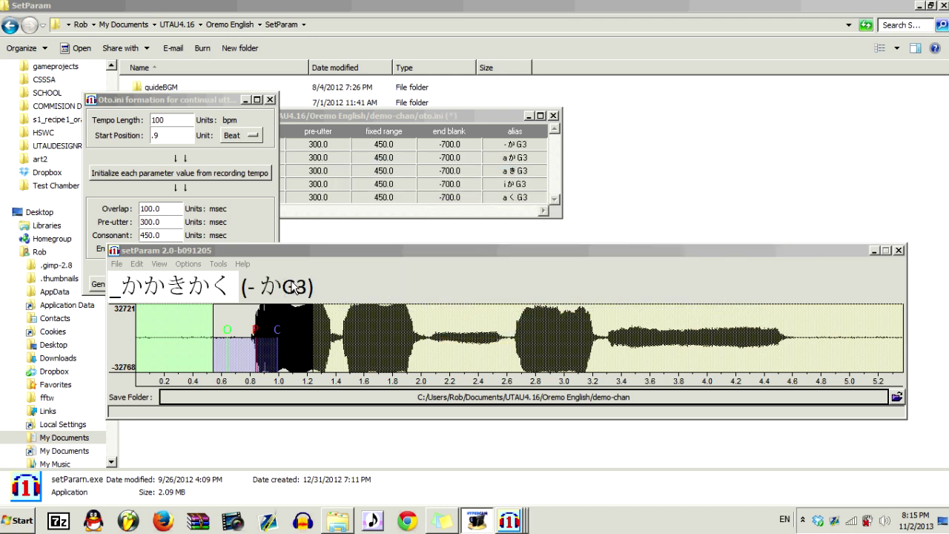
Check the entries from - かG3 to a くG3, then start saving oto.ini in demo-chan
left_click(294, 287)
key("Down")
key("Down")
key("Down")
key("Down")
key("Up")
key("Up")
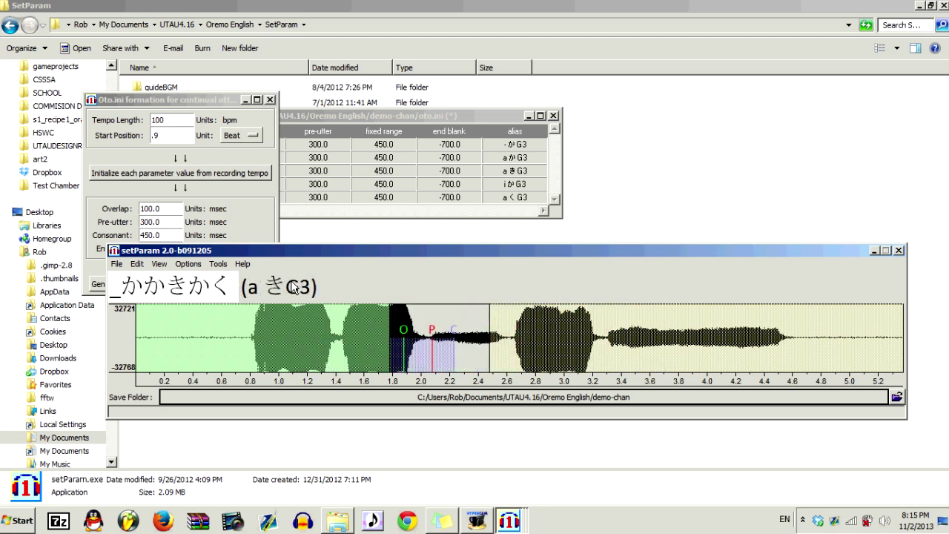
key("Up")
key("Up")
key("Down")
key("Down")
key("Down")
key("Down")
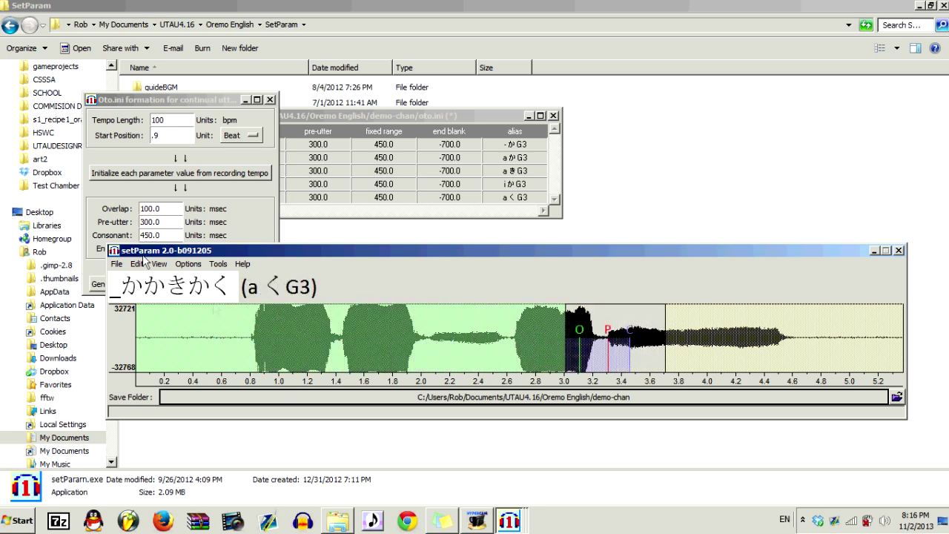
left_click(117, 264)
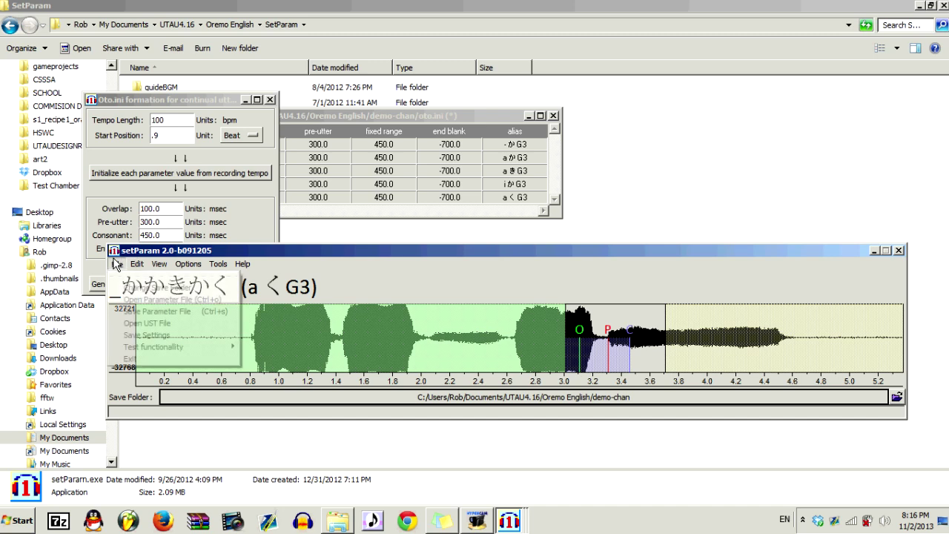
left_click(156, 311)
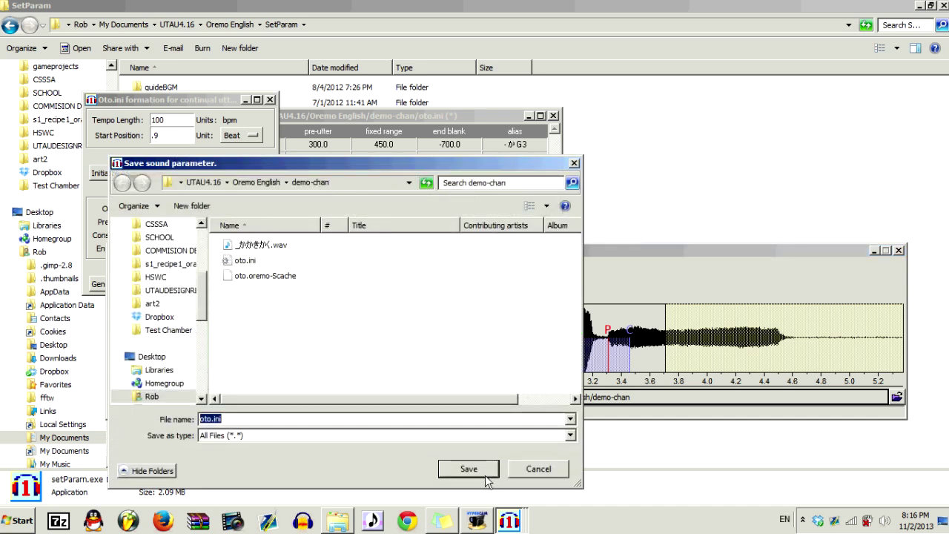